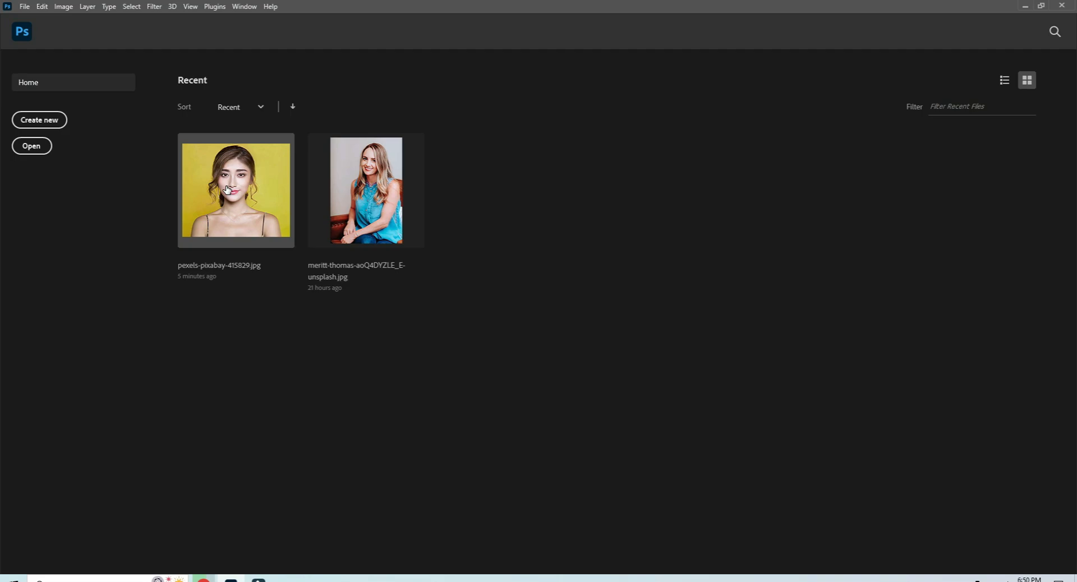
Open the pexels-pixabay-415829.jpg photo and unlock its background layer.
left_click(227, 191)
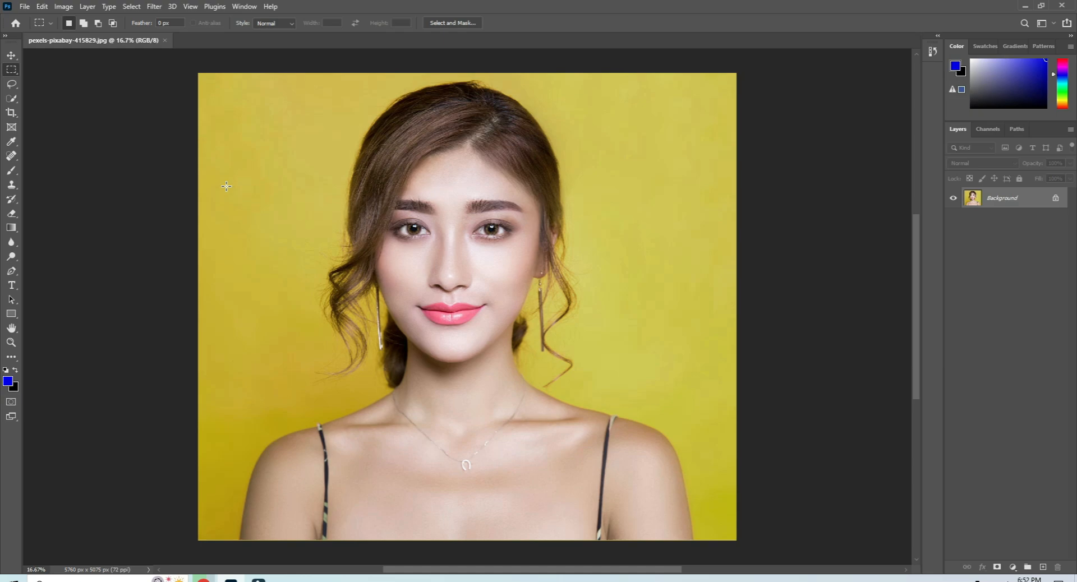
left_click(1054, 198)
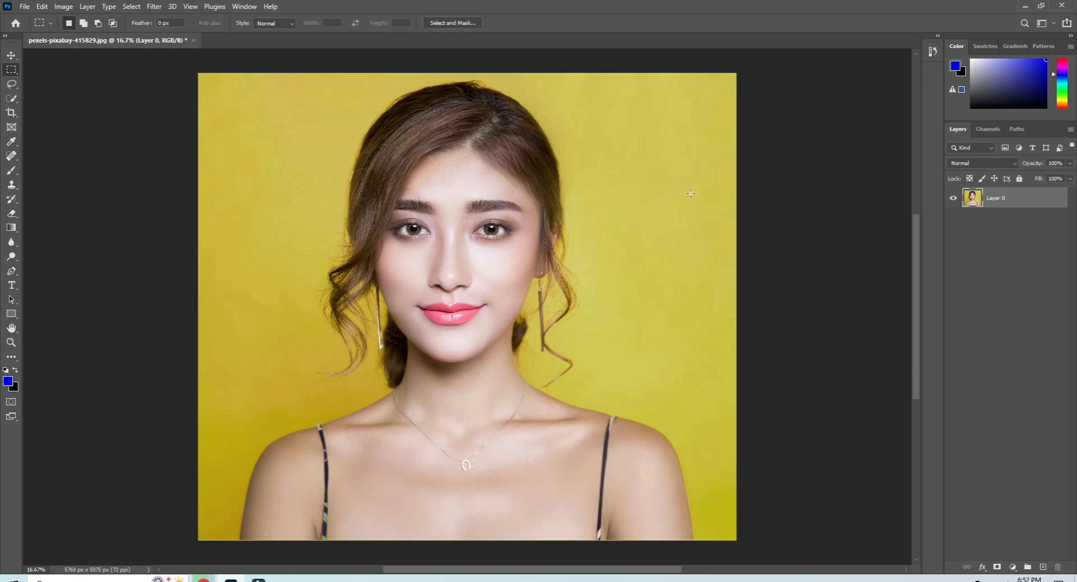
Select the woman's head and shoulders with the Quick Selection tool.
key("w")
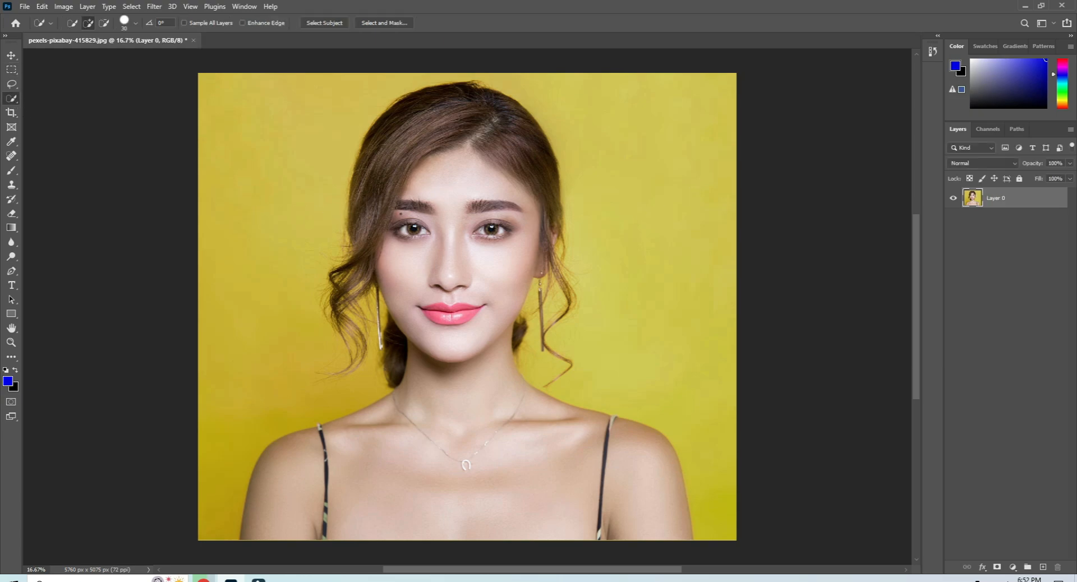
mouse_move(392, 132)
left_mouse_down()
mouse_move(447, 397)
mouse_move(433, 473)
left_mouse_up()
left_click(587, 441)
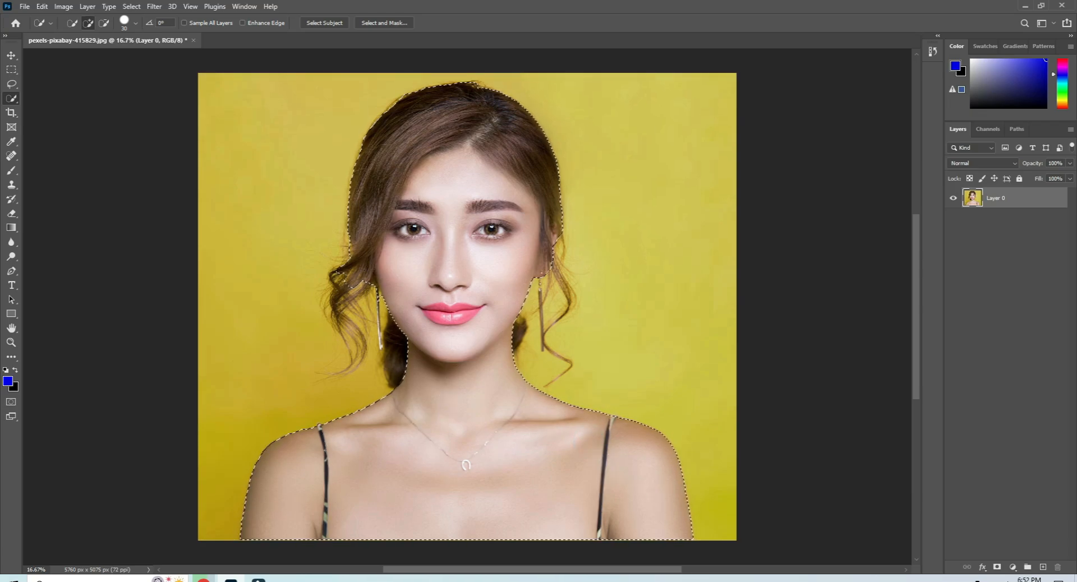
Confirm blue 0000ff as foreground colour, invert the selection, paint the background blue with the Brush tool, and deselect.
left_click(8, 382)
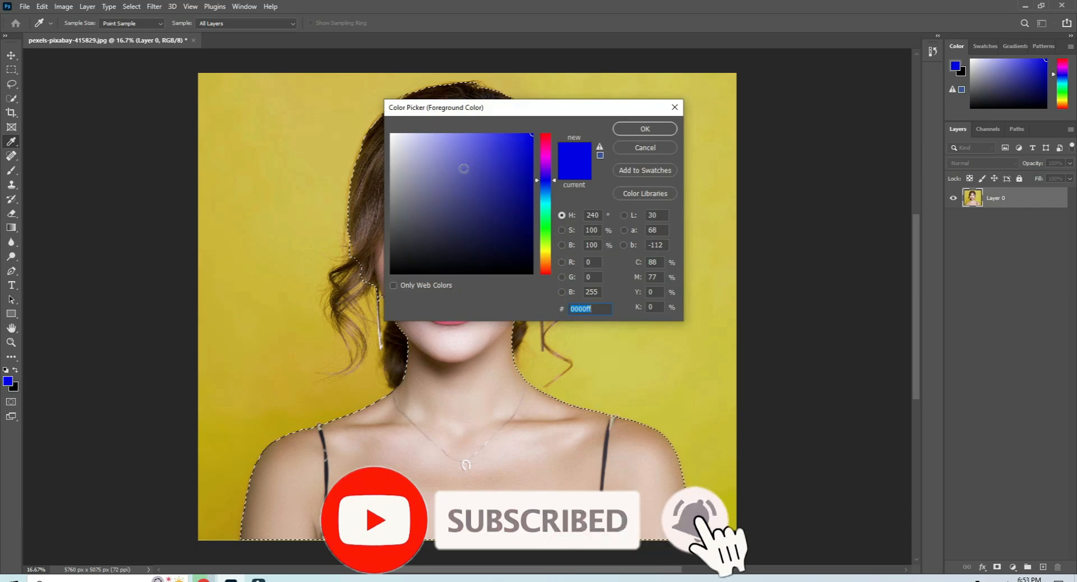
left_click(645, 129)
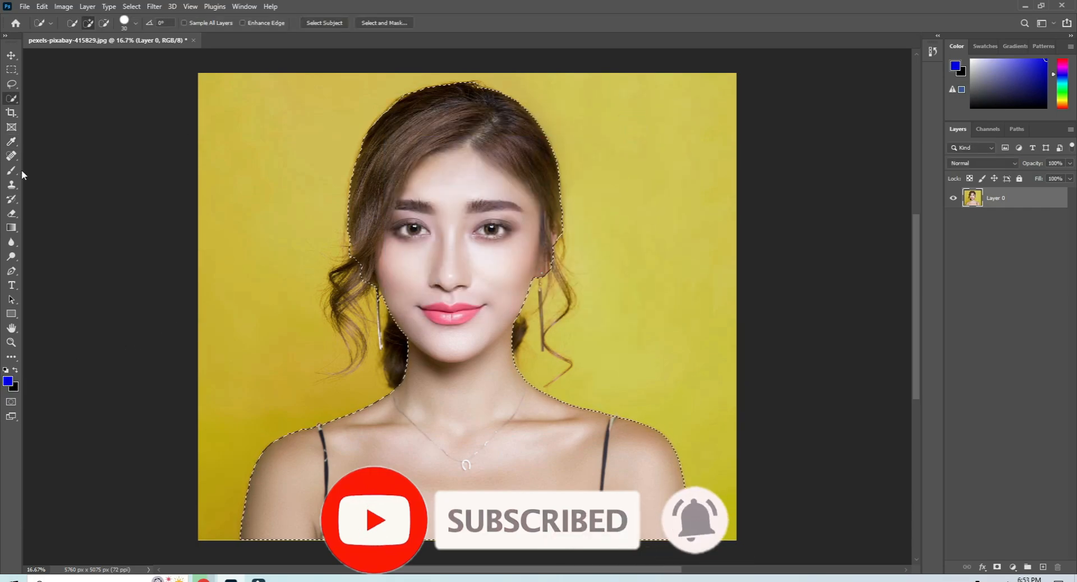
key("b")
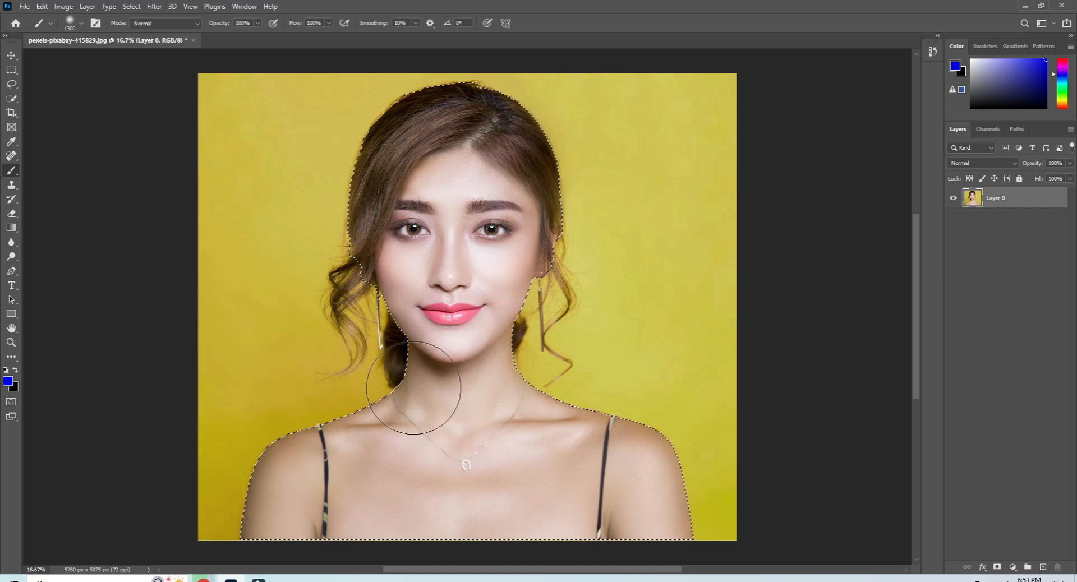
key("ctrl+shift+i")
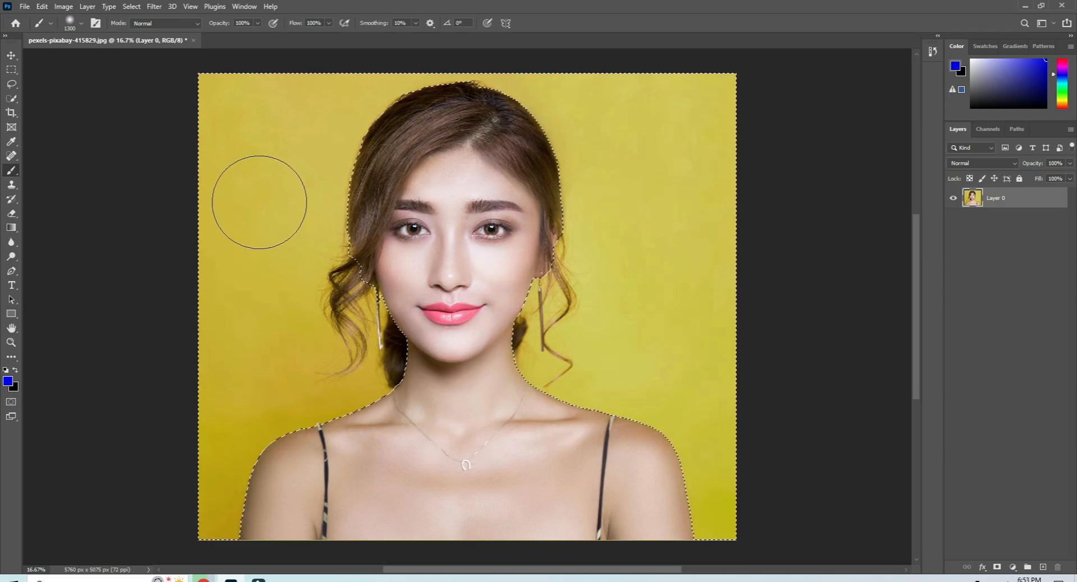
mouse_move(210, 101)
left_mouse_down()
mouse_move(454, 91)
mouse_move(363, 122)
mouse_move(364, 276)
mouse_move(396, 369)
mouse_move(367, 399)
mouse_move(301, 415)
mouse_move(258, 455)
mouse_move(235, 526)
mouse_move(207, 468)
mouse_move(219, 323)
mouse_move(251, 265)
mouse_move(324, 356)
mouse_move(231, 421)
mouse_move(333, 220)
mouse_move(262, 112)
mouse_move(199, 137)
mouse_move(237, 389)
mouse_move(291, 161)
mouse_move(290, 136)
mouse_move(191, 387)
mouse_move(207, 552)
mouse_move(291, 448)
mouse_move(373, 268)
mouse_move(363, 195)
mouse_move(333, 160)
mouse_move(492, 86)
mouse_move(602, 150)
mouse_move(607, 278)
mouse_move(582, 356)
mouse_move(573, 233)
mouse_move(538, 225)
mouse_move(507, 350)
mouse_move(620, 407)
mouse_move(712, 491)
mouse_move(702, 460)
mouse_move(712, 547)
mouse_move(716, 344)
mouse_move(685, 197)
mouse_move(704, 278)
mouse_move(673, 430)
mouse_move(654, 281)
mouse_move(738, 76)
mouse_move(560, 106)
mouse_move(659, 130)
mouse_move(641, 317)
mouse_move(704, 289)
mouse_move(640, 124)
mouse_move(538, 231)
mouse_move(689, 451)
mouse_move(732, 532)
left_mouse_up()
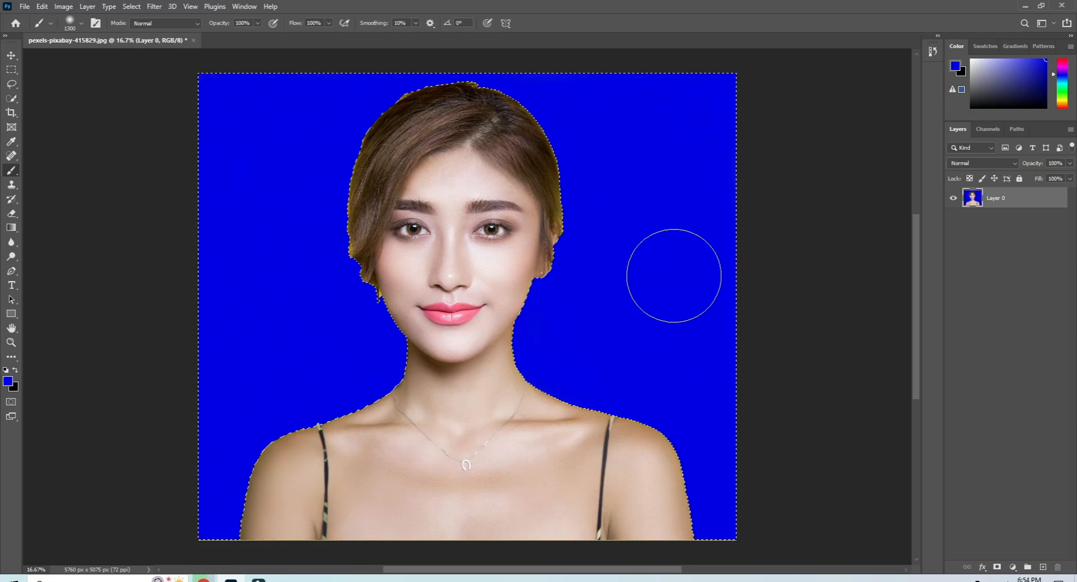
key("ctrl+d")
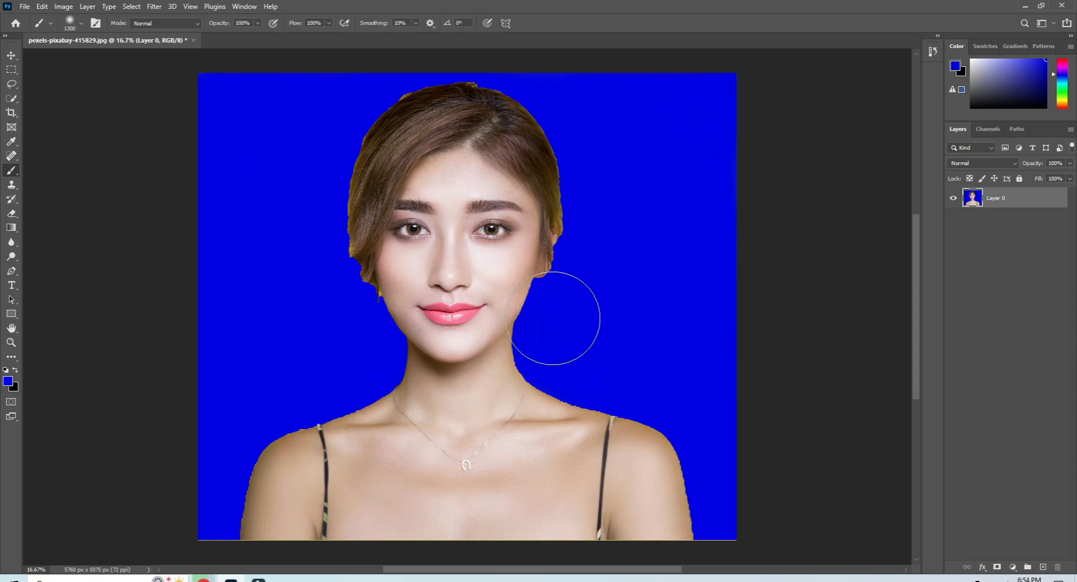
Undo the blue background painting and clear the selection.
scroll(614, 364, "up", 4)
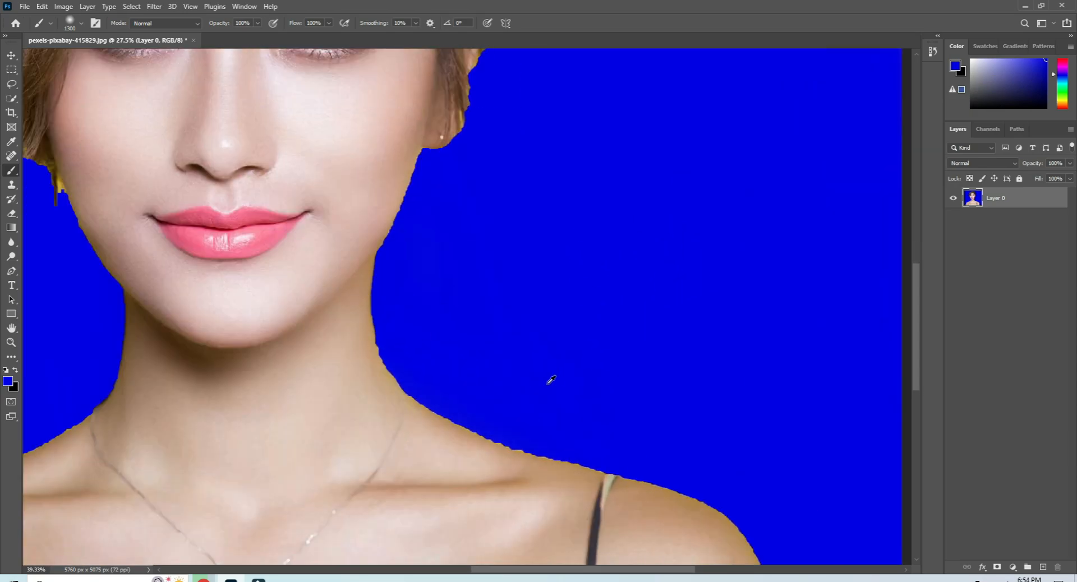
scroll(436, 356, "down", 3)
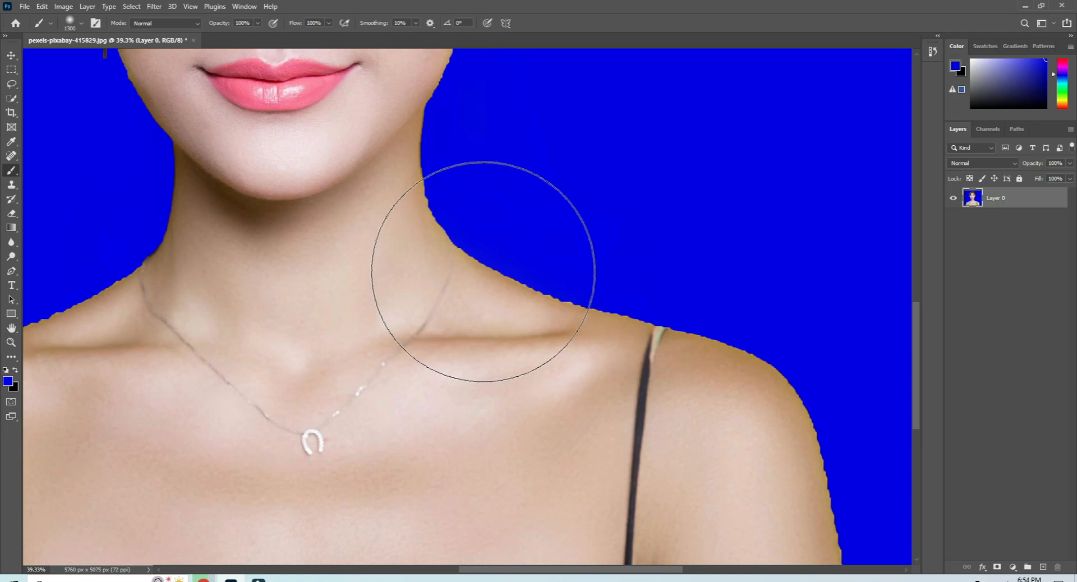
scroll(482, 387, "down", 5)
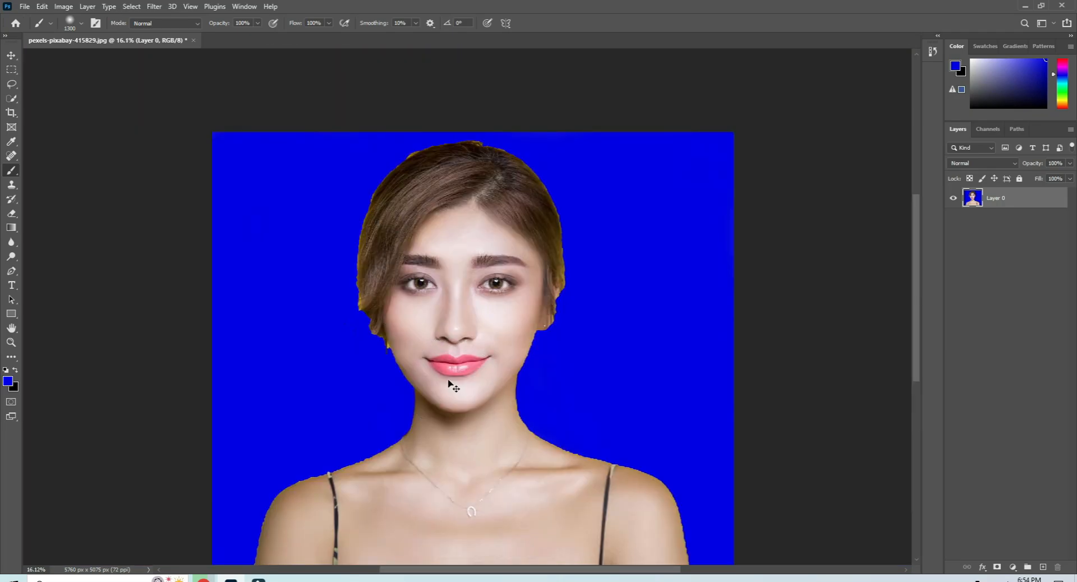
key("ctrl+z")
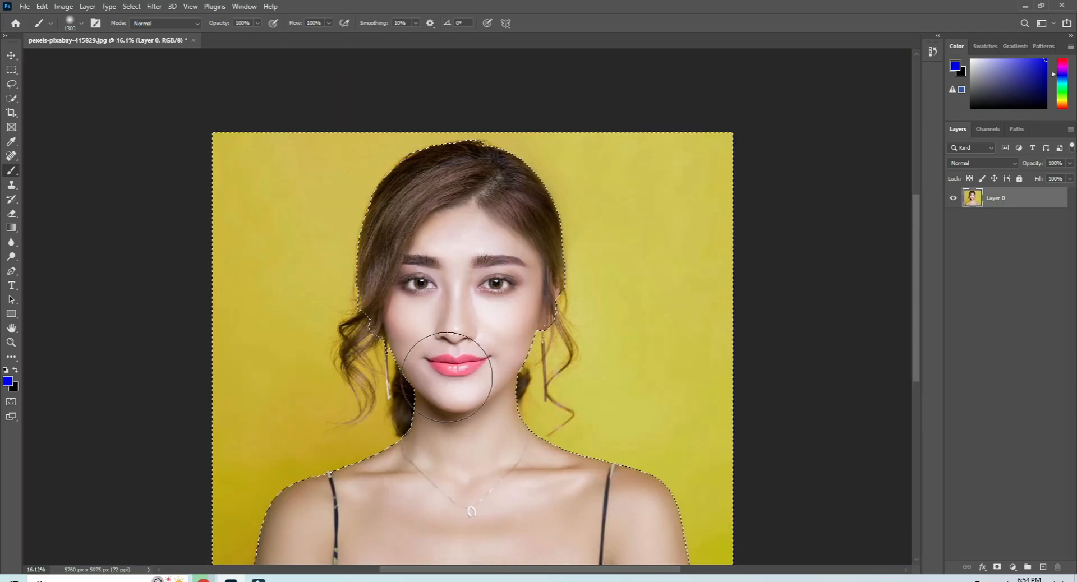
key("ctrl+d")
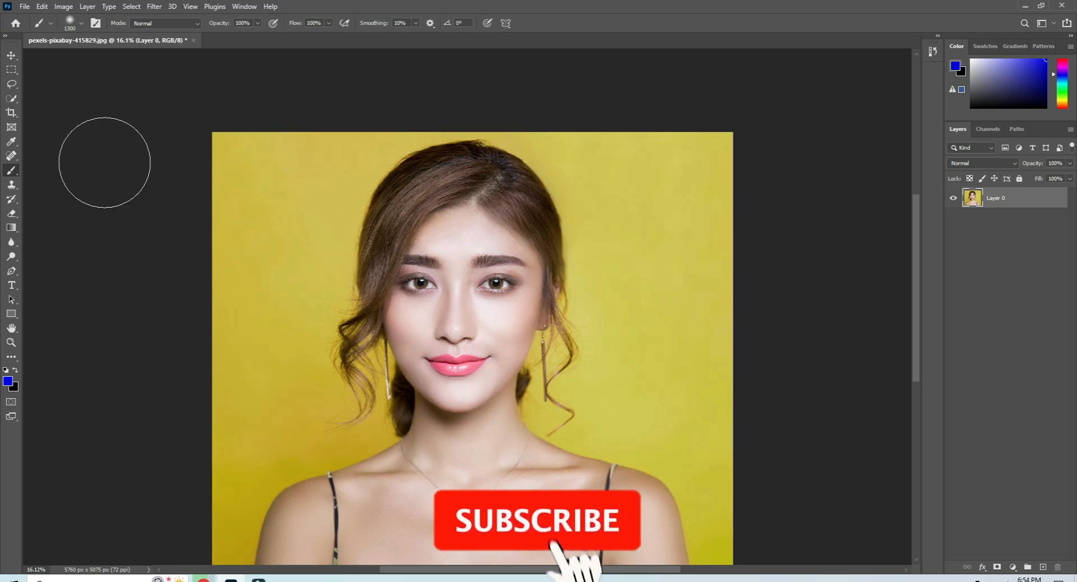
Select the woman with the Quick Selection tool again, adding the missed hair and shoulder areas.
left_click(11, 100)
left_click(406, 179)
mouse_move(406, 178)
left_mouse_down()
mouse_move(469, 444)
mouse_move(319, 512)
mouse_move(283, 514)
mouse_move(282, 530)
mouse_move(578, 495)
mouse_move(646, 511)
mouse_move(672, 545)
mouse_move(543, 465)
left_mouse_up()
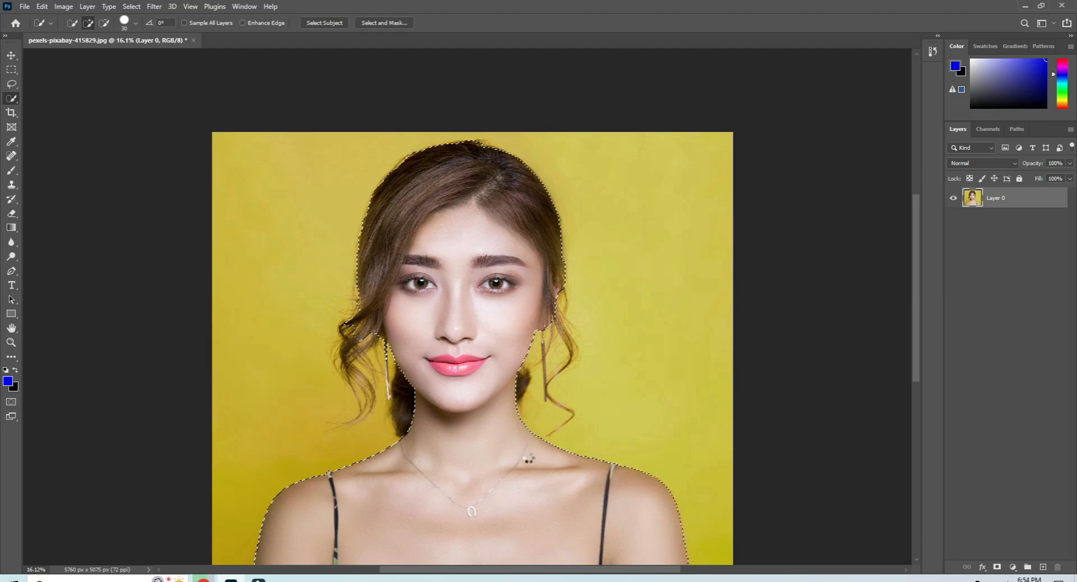
left_click_drag(352, 303, 354, 330)
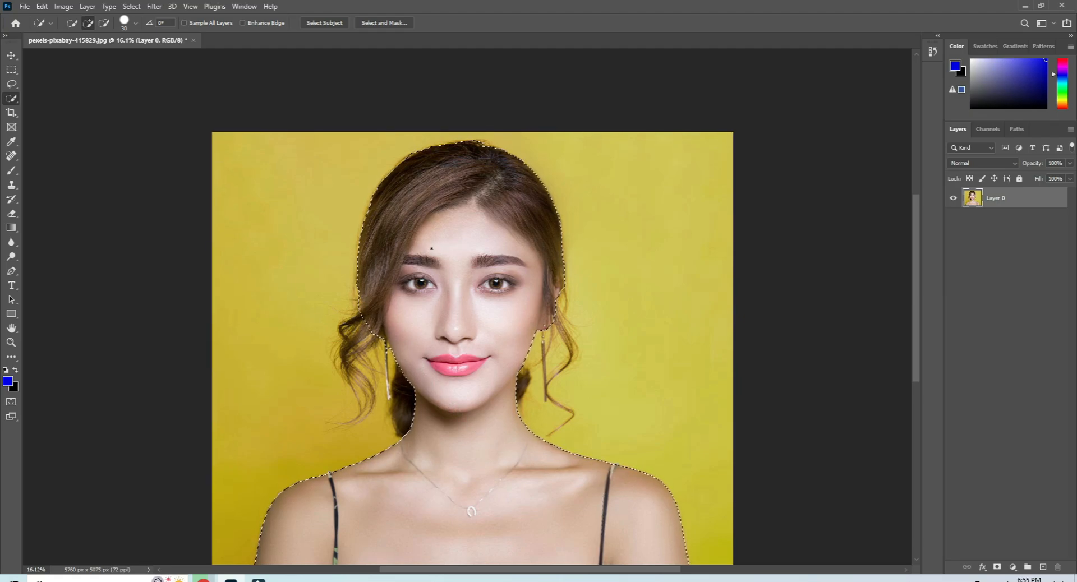
left_click(132, 7)
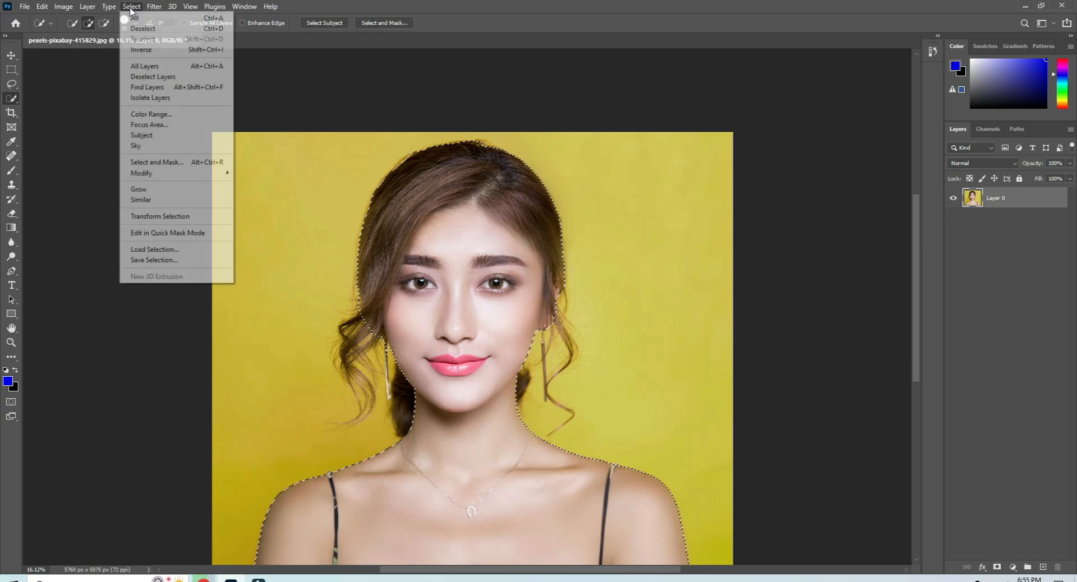
mouse_move(149, 175)
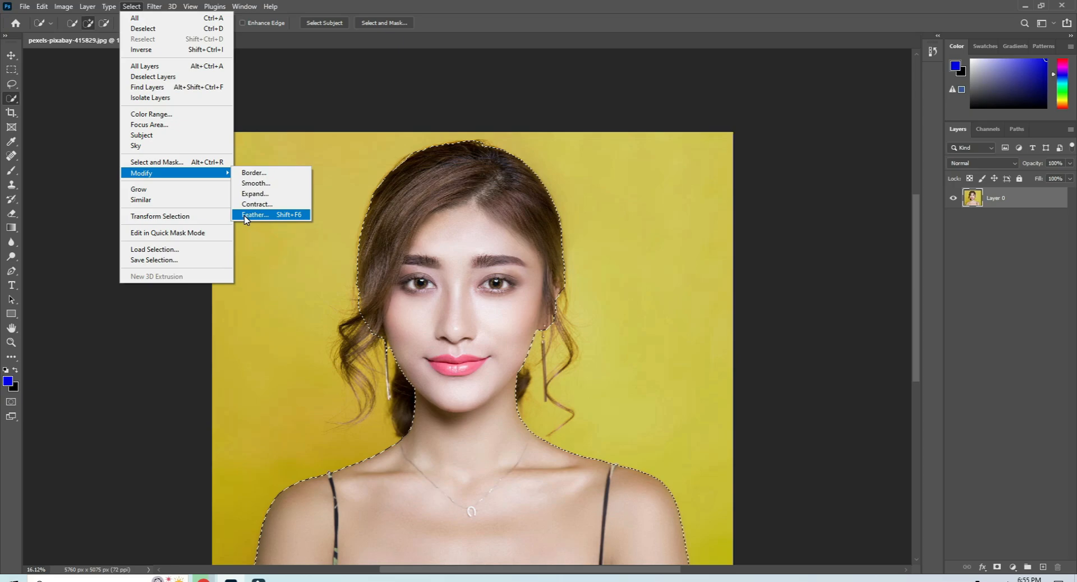
left_click(15, 99)
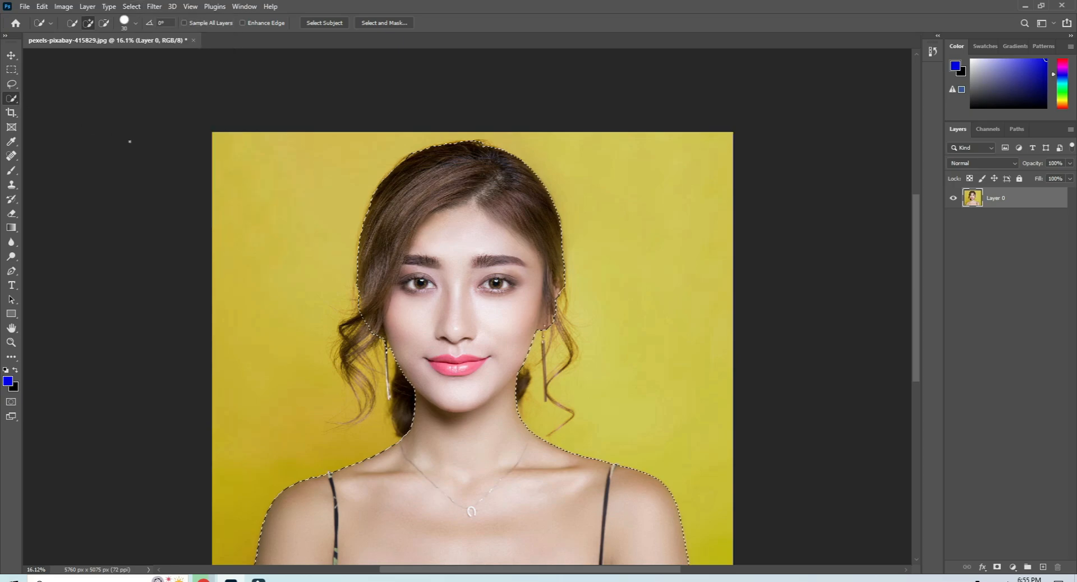
Feather the selection with a radius of 17 pixels.
right_click(465, 203)
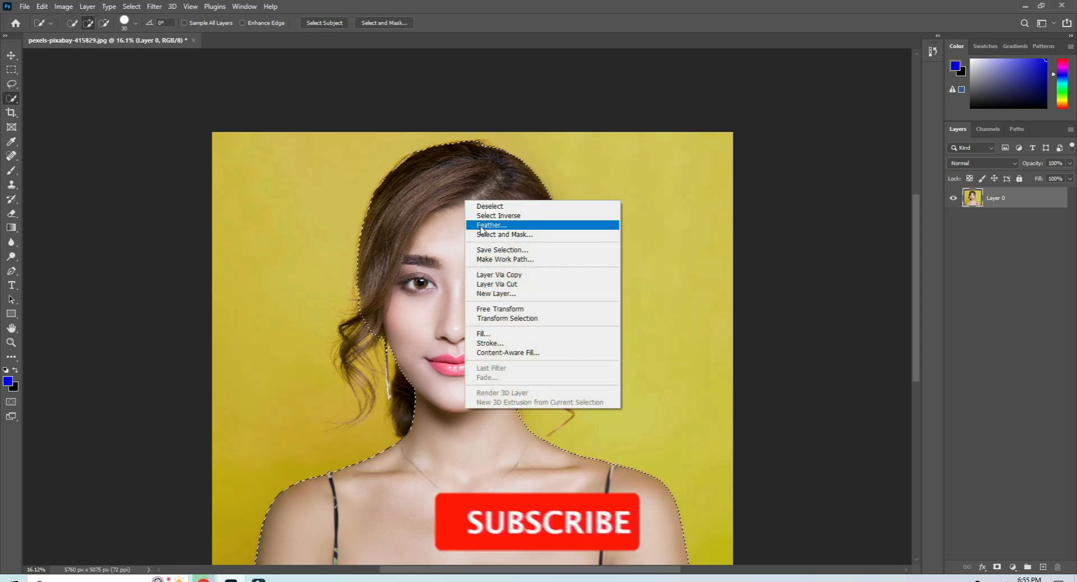
left_click(482, 225)
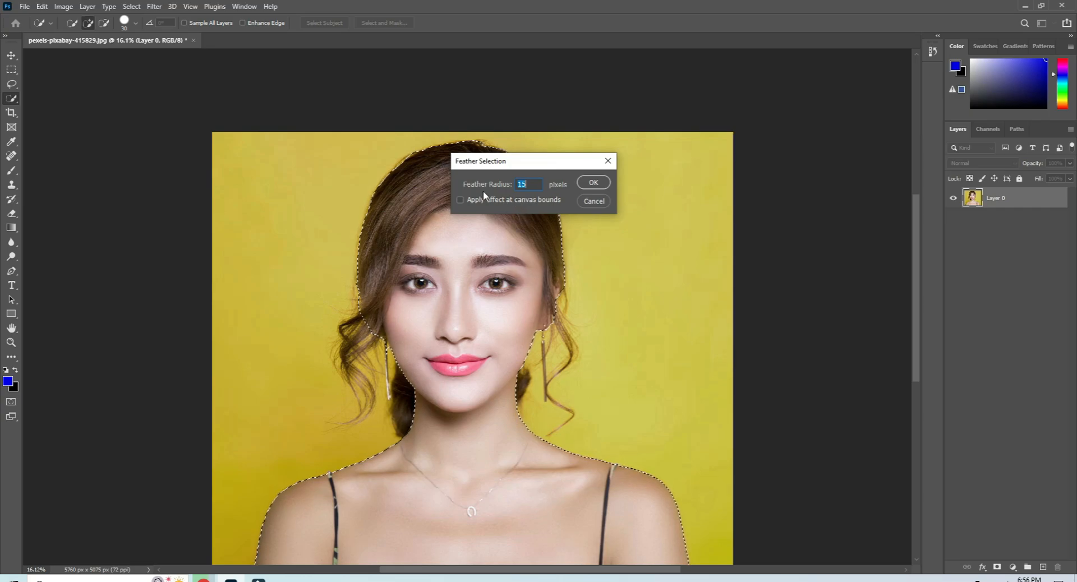
type("1")
type("7")
left_click(589, 186)
Try painting blue over the top of the hair with the Brush tool, then undo the stroke.
left_click(8, 382)
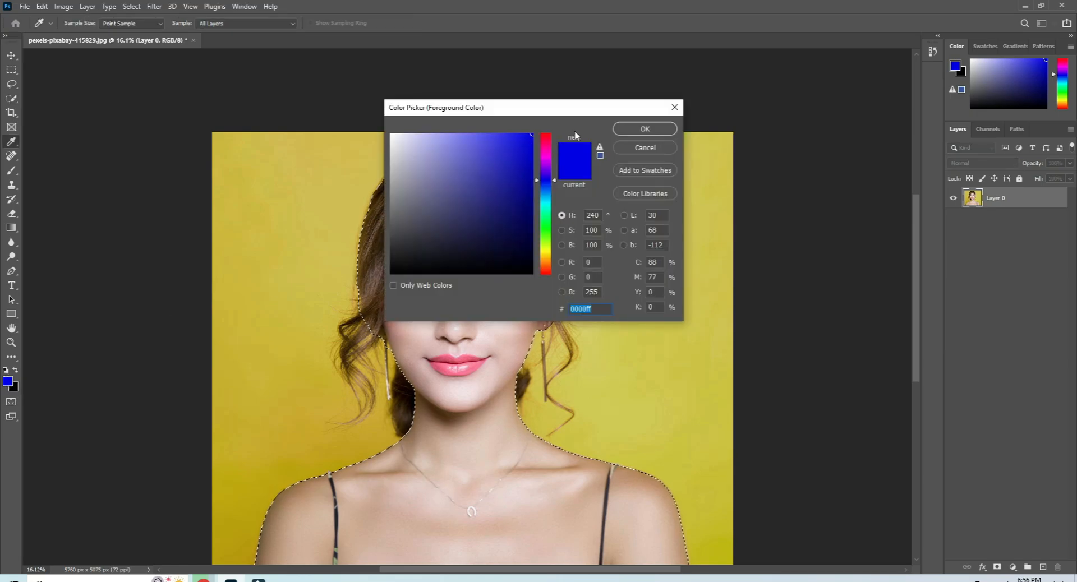
left_click(645, 129)
left_click(12, 170)
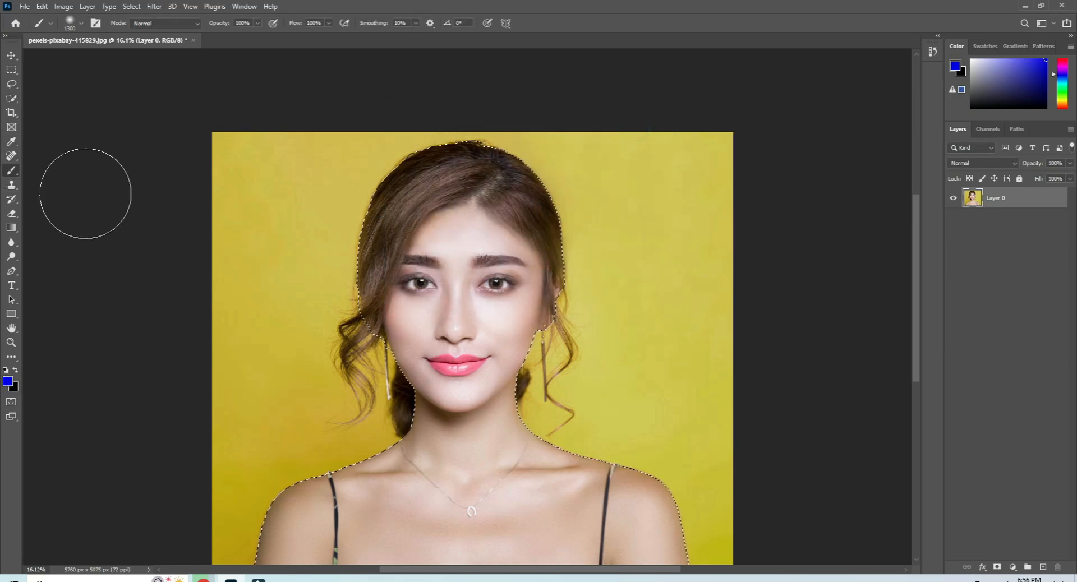
left_click_drag(376, 180, 480, 132)
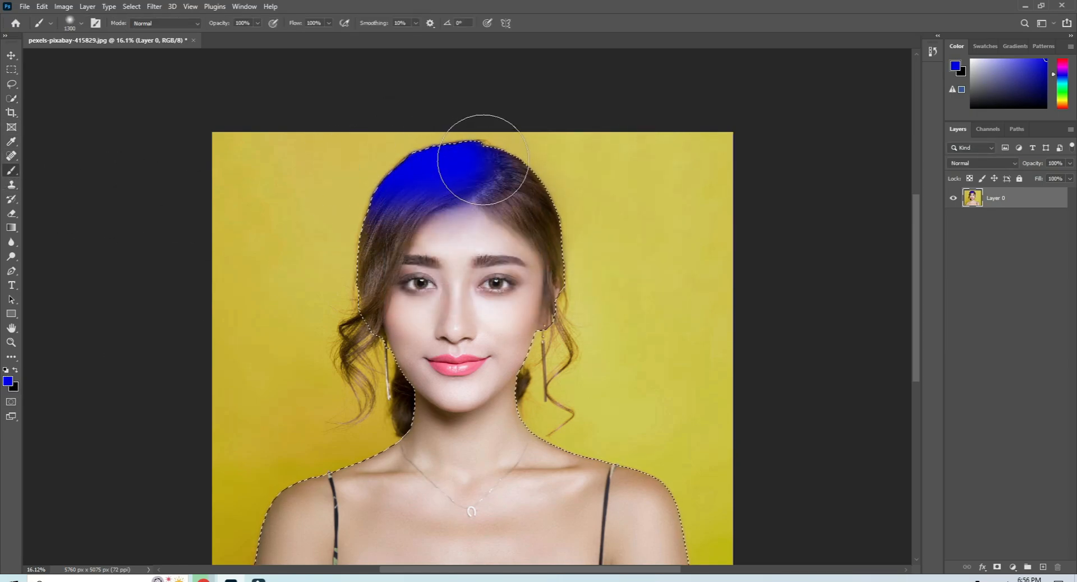
key("ctrl+z")
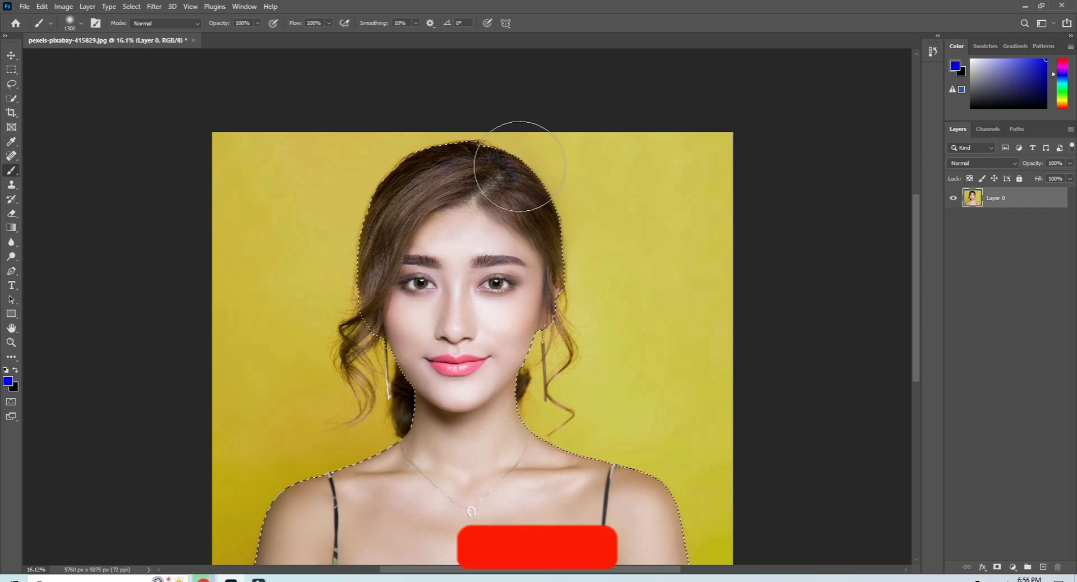
Invert the selection, paint the whole background blue with the Brush tool, and deselect.
key("ctrl+shift+i")
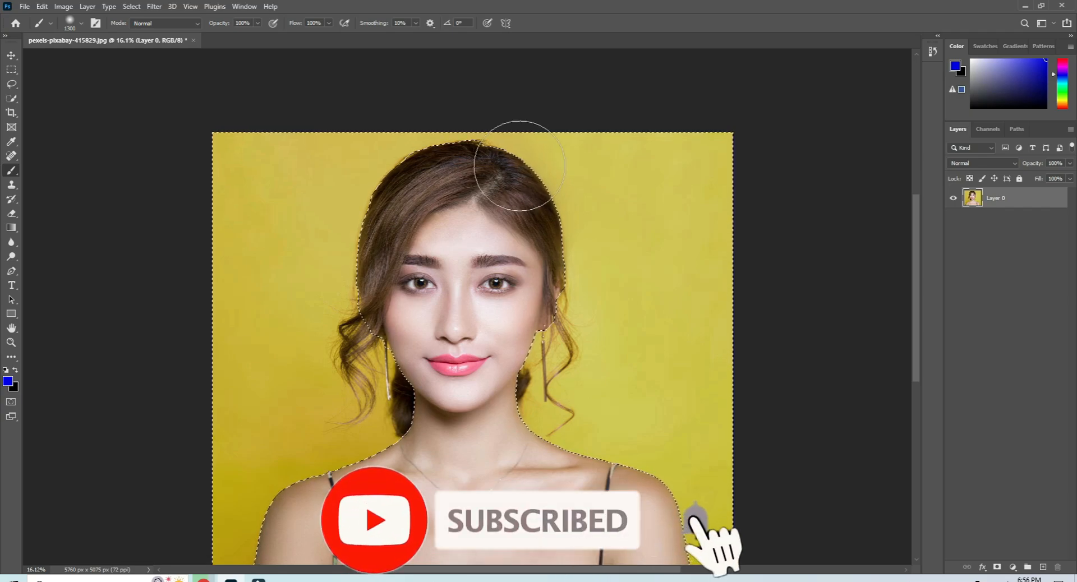
mouse_move(380, 146)
left_mouse_down()
mouse_move(331, 169)
mouse_move(250, 160)
mouse_move(229, 169)
mouse_move(232, 234)
mouse_move(289, 396)
mouse_move(357, 177)
mouse_move(495, 135)
mouse_move(411, 156)
mouse_move(298, 211)
mouse_move(290, 288)
mouse_move(372, 378)
mouse_move(358, 438)
mouse_move(263, 482)
mouse_move(181, 567)
mouse_move(229, 544)
mouse_move(217, 324)
mouse_move(249, 482)
mouse_move(365, 443)
mouse_move(473, 447)
mouse_move(426, 398)
mouse_move(329, 409)
left_mouse_up()
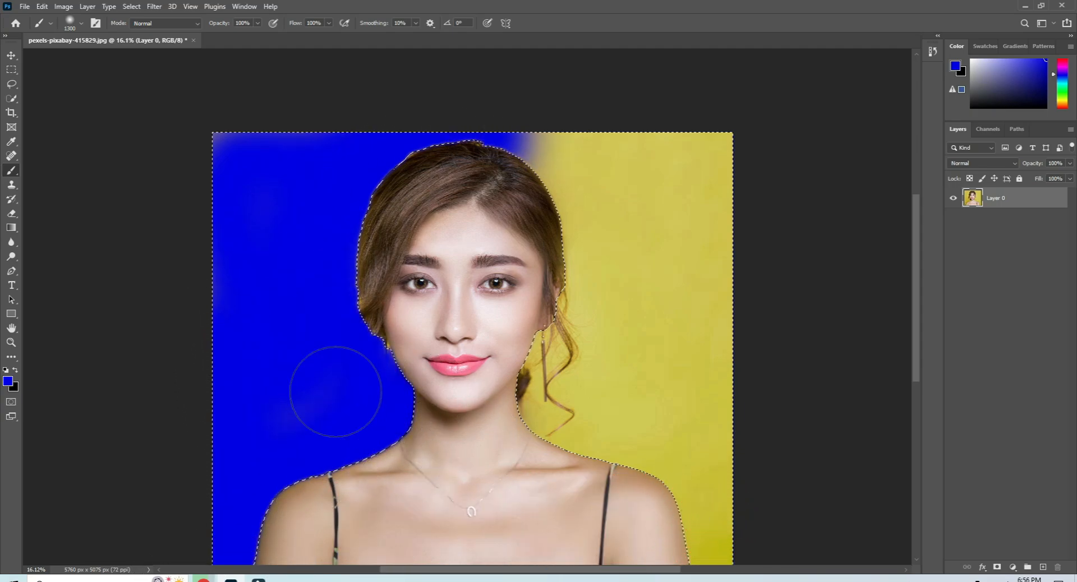
mouse_move(550, 88)
left_mouse_down()
mouse_move(577, 347)
mouse_move(616, 178)
mouse_move(714, 124)
mouse_move(724, 167)
mouse_move(699, 307)
mouse_move(698, 554)
mouse_move(705, 579)
mouse_move(720, 579)
mouse_move(713, 510)
mouse_move(597, 429)
mouse_move(526, 420)
mouse_move(517, 334)
mouse_move(637, 274)
mouse_move(659, 350)
mouse_move(579, 470)
mouse_move(564, 328)
mouse_move(691, 237)
mouse_move(680, 185)
mouse_move(612, 287)
mouse_move(620, 464)
left_mouse_up()
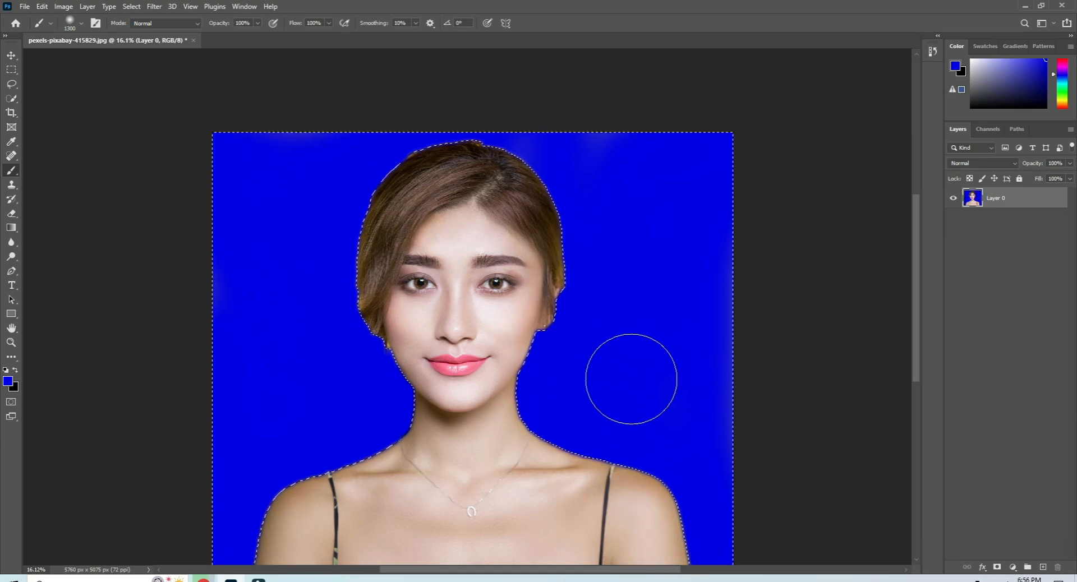
key("ctrl+d")
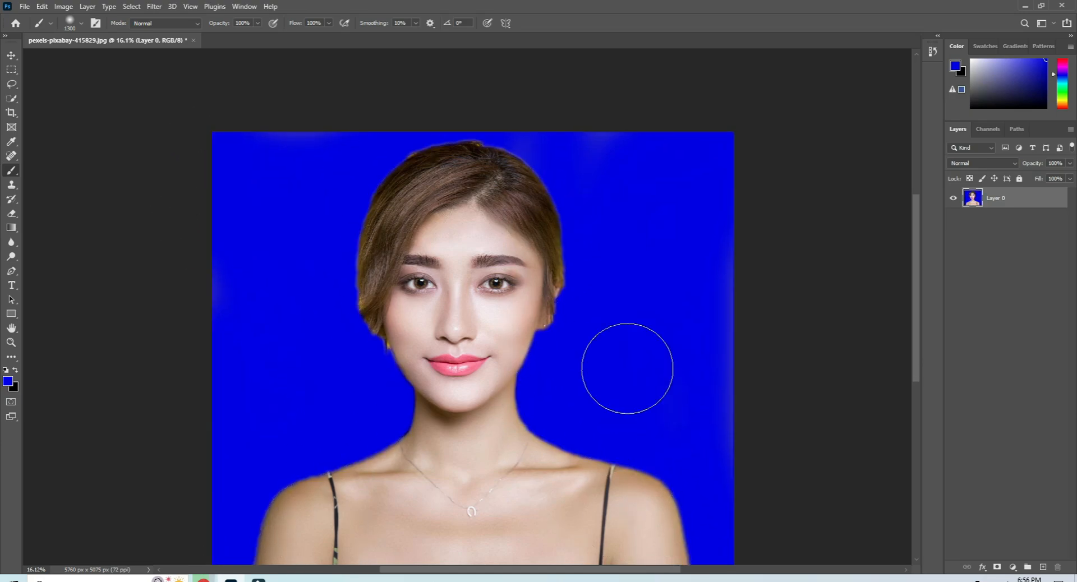
Touch up the remaining background edges around the neck and shoulders with blue brush strokes.
scroll(639, 446, "up", 1)
scroll(638, 424, "up", 1)
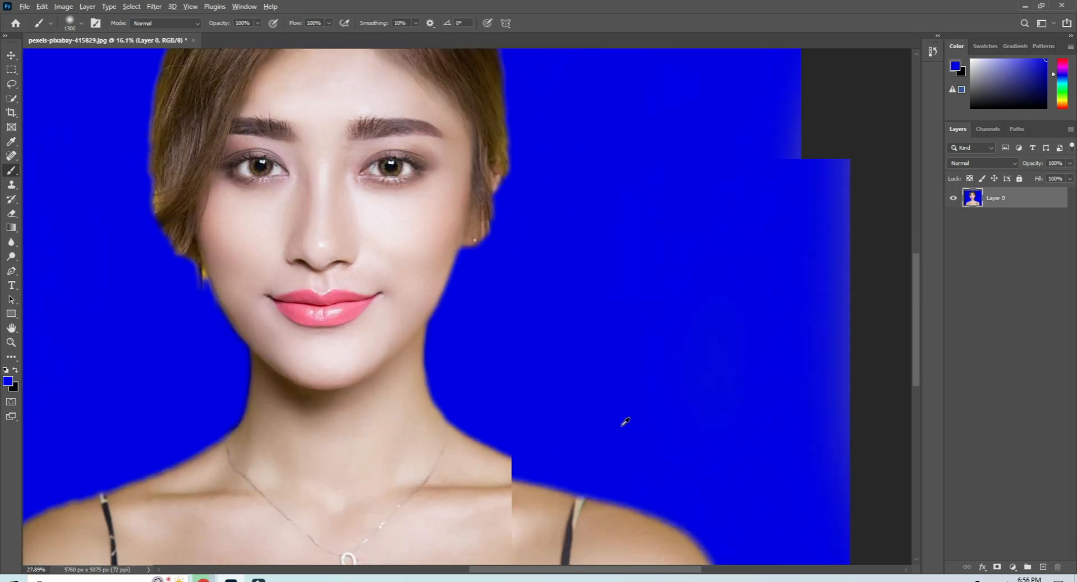
left_click_drag(433, 491, 461, 386)
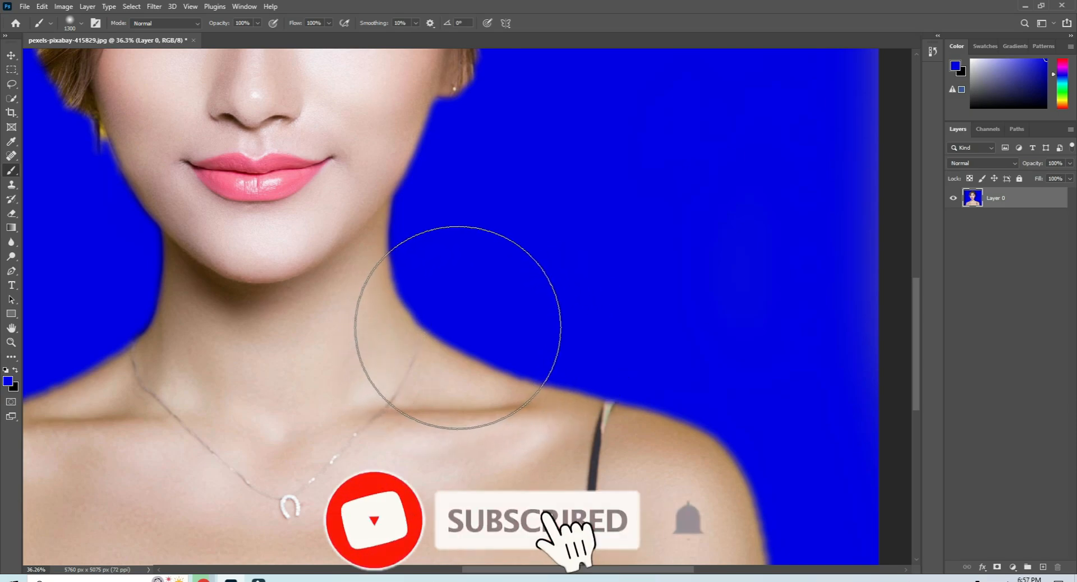
scroll(456, 329, "down", 3)
left_click_drag(369, 271, 423, 384)
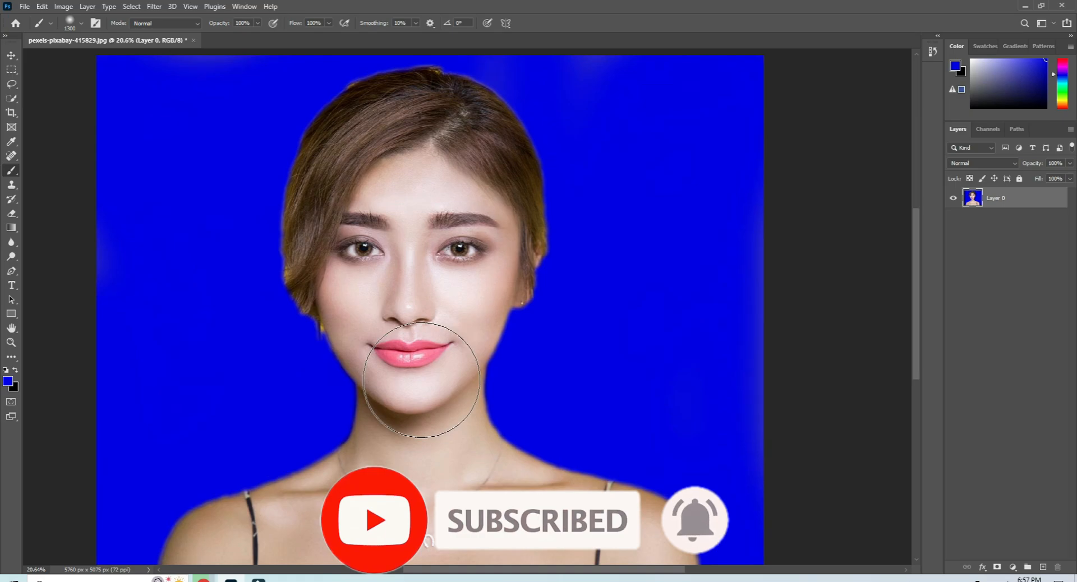